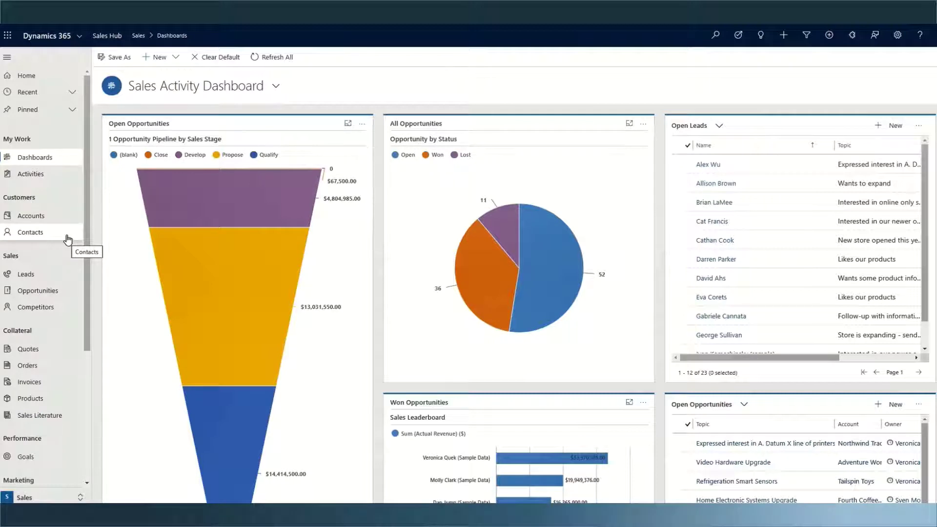
{"action": "left_click", "coordinate": [68, 240]}
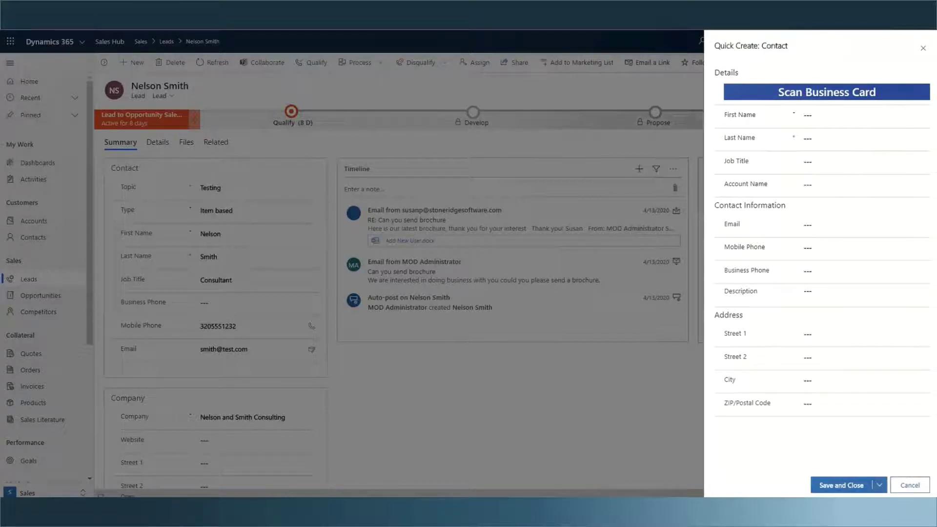
{"action": "key", "text": "Escape"}
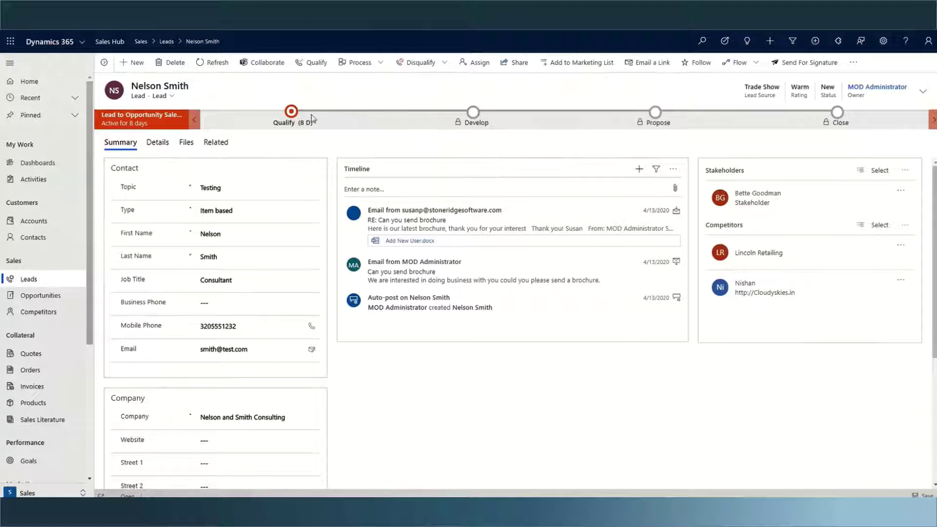
Step: Show the Qualify stage details and dock them as a side pane
{"action": "left_click", "coordinate": [292, 113]}
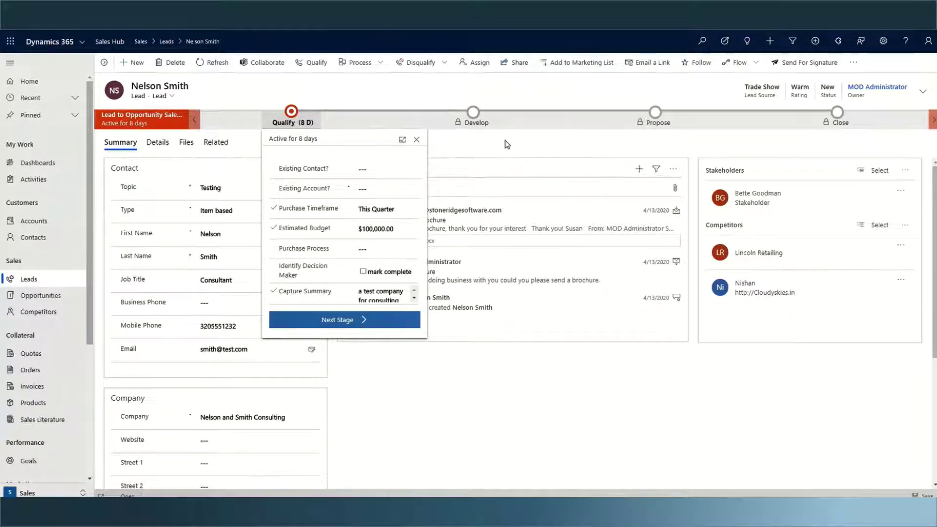
{"action": "left_click", "coordinate": [401, 140]}
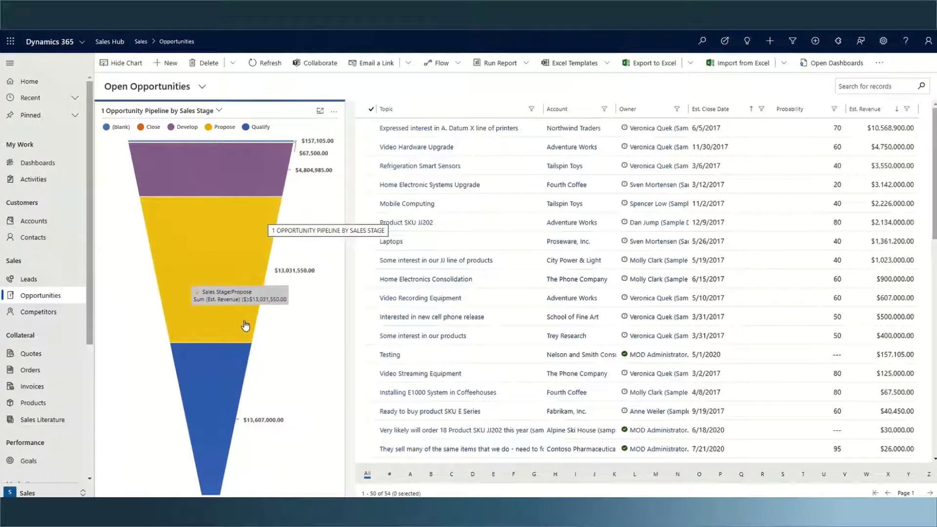
Step: Switch the Open Opportunities chart to Top Customers
{"action": "left_click", "coordinate": [219, 111]}
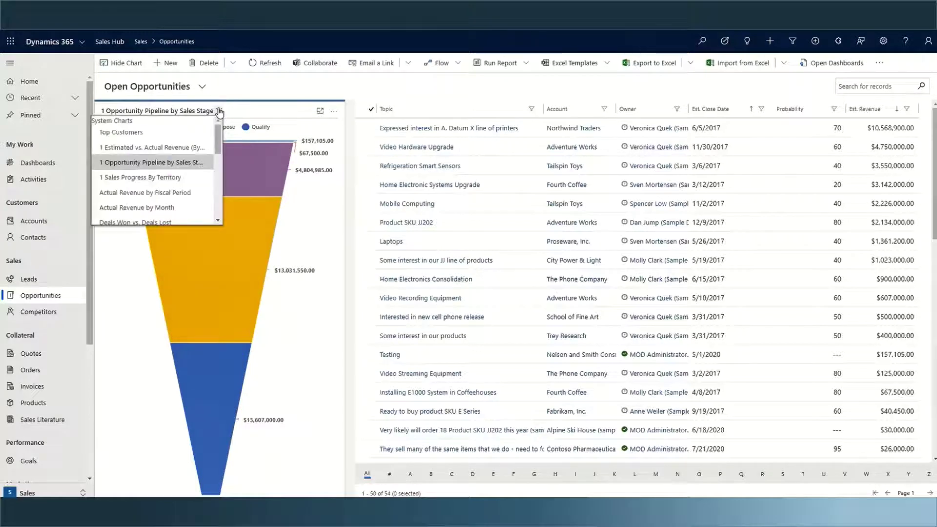
{"action": "left_click", "coordinate": [141, 132]}
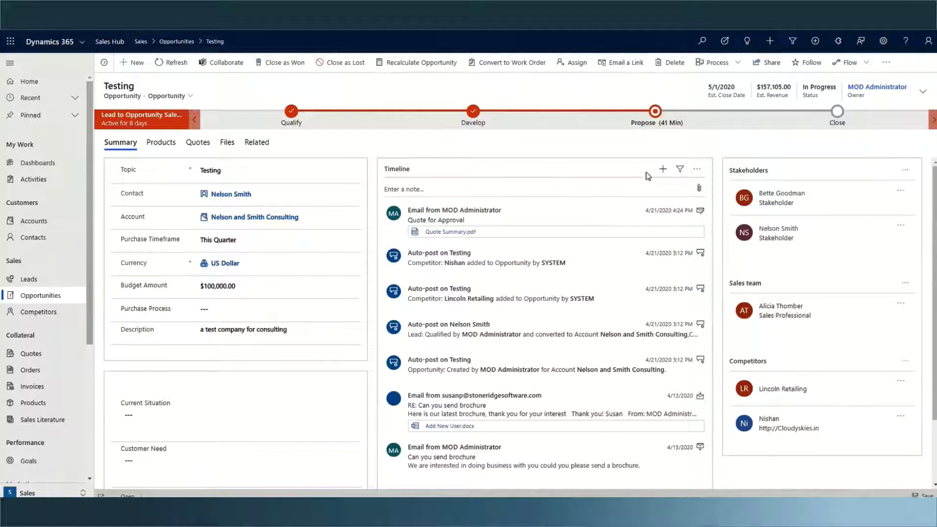
Step: Review the opportunity's timeline activity types, Products and Quotes, then open the Testing quote
{"action": "left_click", "coordinate": [664, 171]}
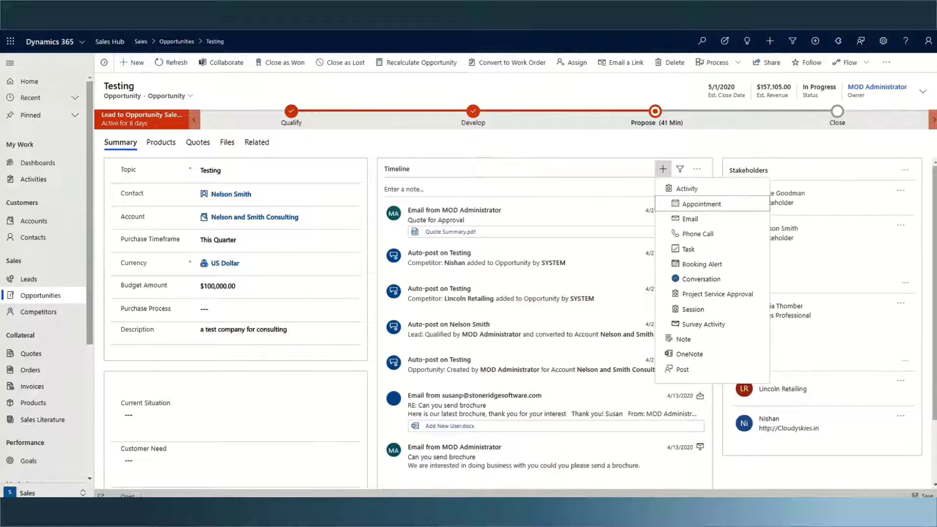
{"action": "key", "text": "Escape"}
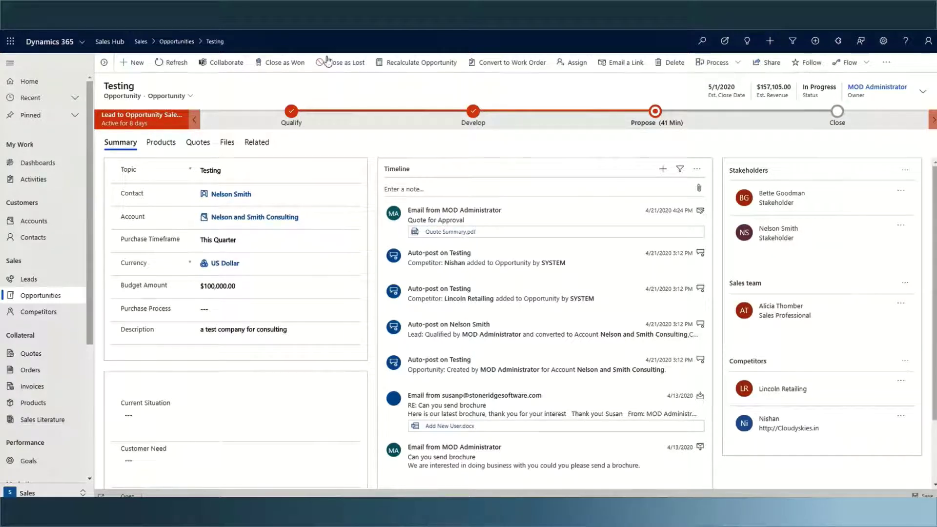
{"action": "left_click", "coordinate": [168, 147]}
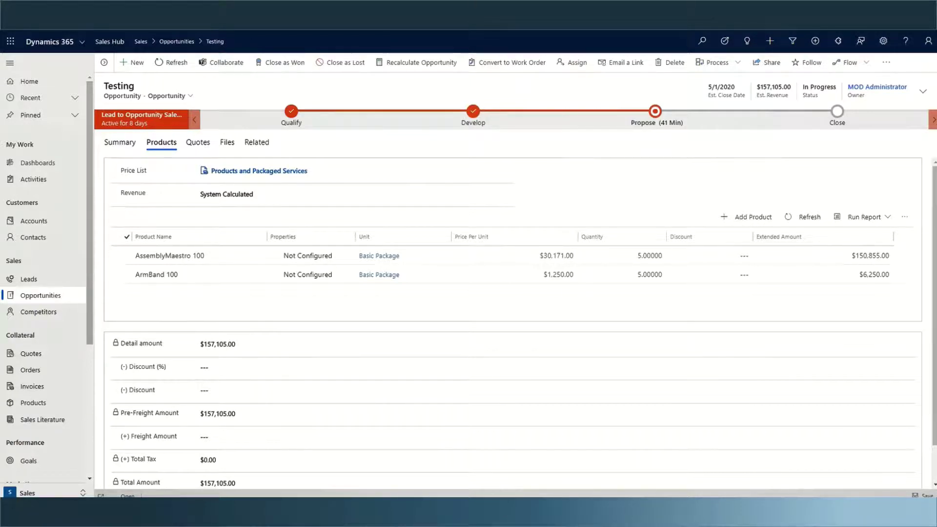
{"action": "left_click", "coordinate": [198, 142]}
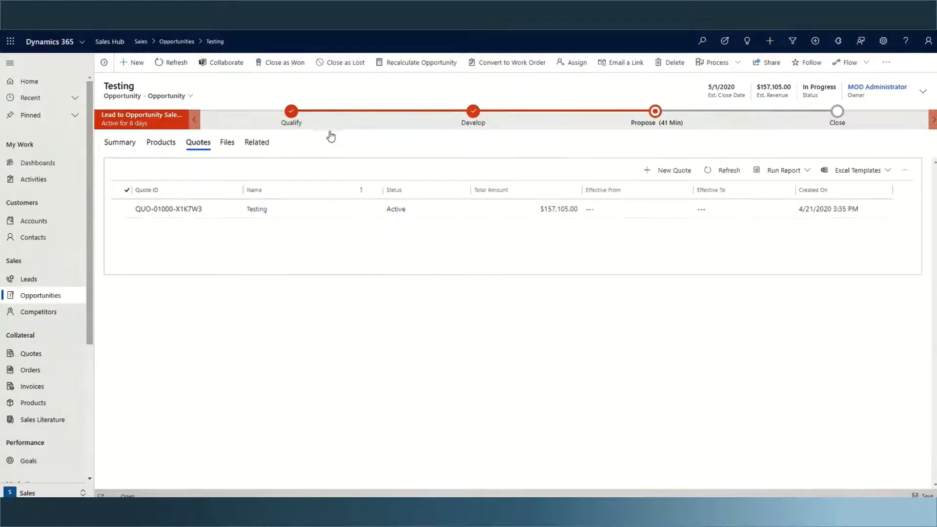
{"action": "left_click", "coordinate": [262, 212]}
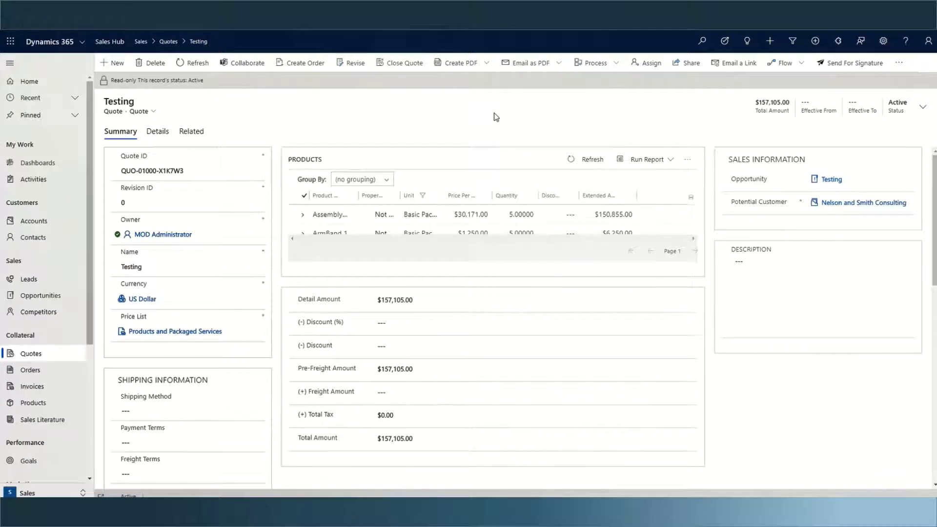
Step: Create an order from the Testing quote with Status Reason Won and Close Opportunity Yes
{"action": "left_click", "coordinate": [306, 67]}
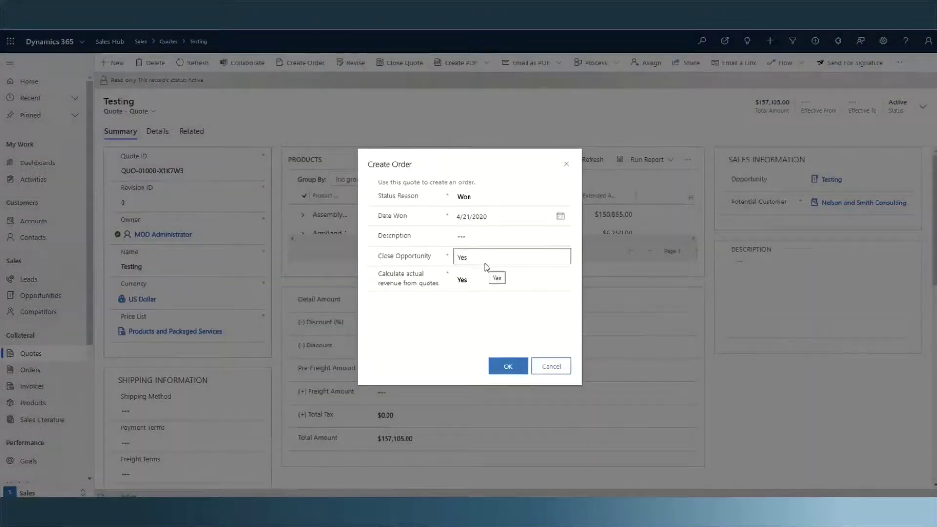
{"action": "left_click", "coordinate": [506, 368]}
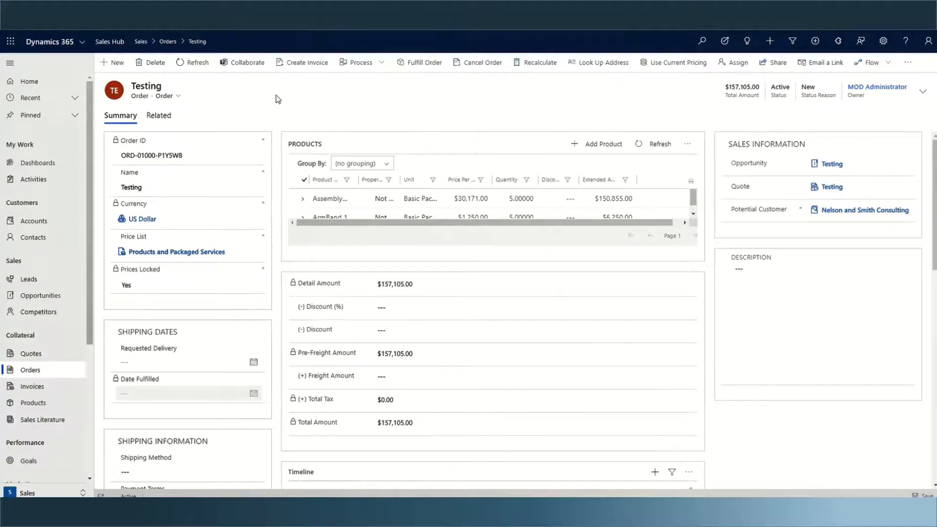
Step: Use the order's command bar to head toward the Nelson and Smith Consulting account
{"action": "left_click", "coordinate": [302, 66]}
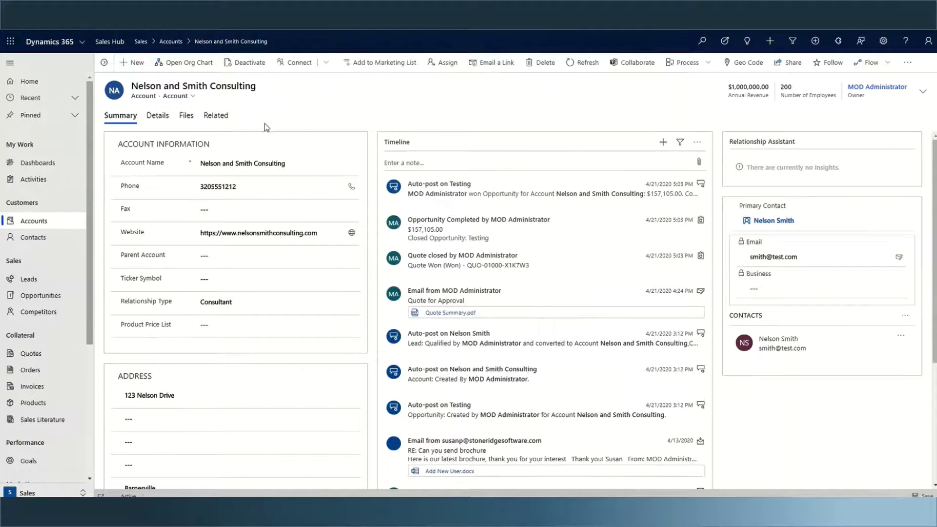
Step: Show the account's related Opportunities, listing Testing as Won at $157,105.00
{"action": "left_click", "coordinate": [214, 117]}
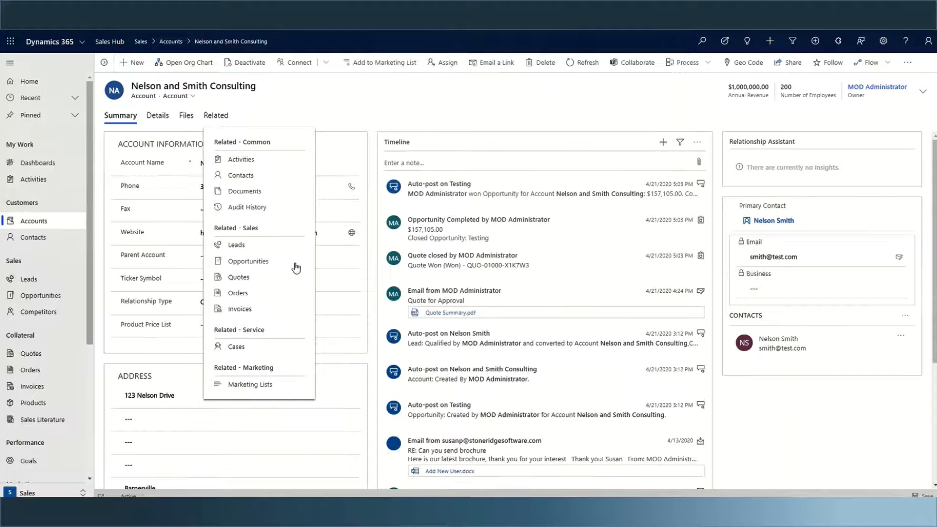
{"action": "left_click", "coordinate": [242, 264]}
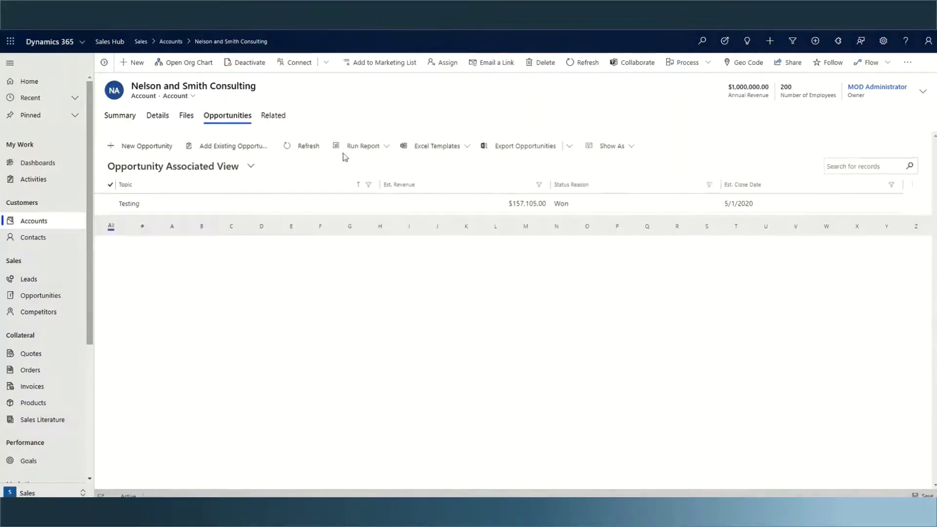
{"action": "left_click", "coordinate": [272, 116]}
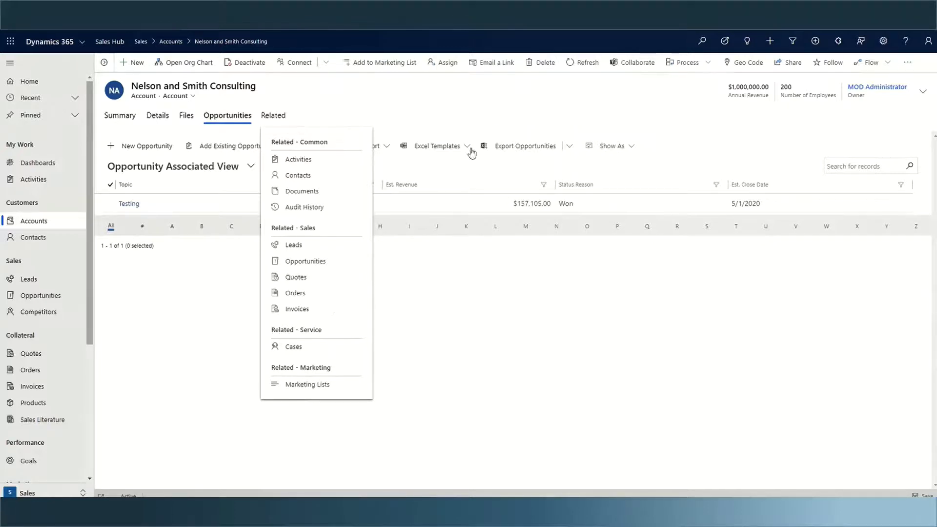
{"action": "left_click", "coordinate": [436, 110]}
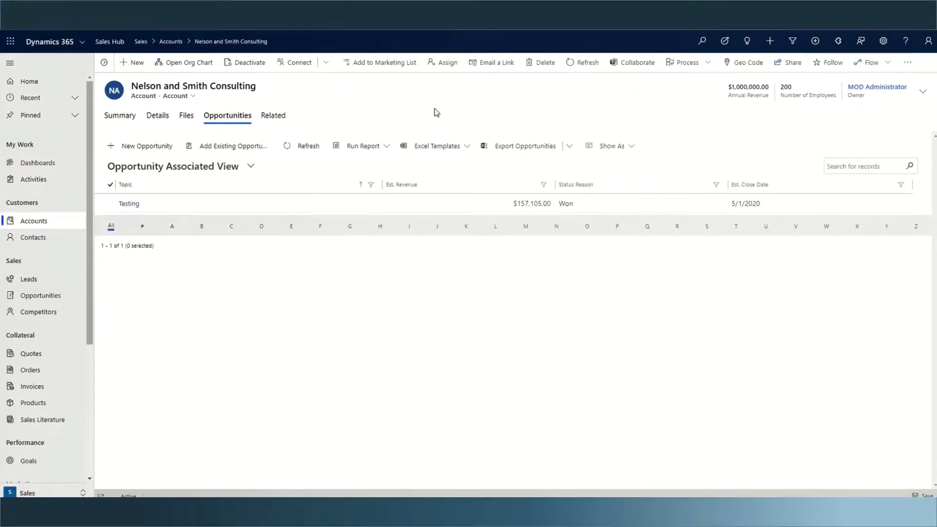
Step: Return to the Nelson and Smith Consulting account's Summary with its timeline
{"action": "left_click", "coordinate": [120, 115]}
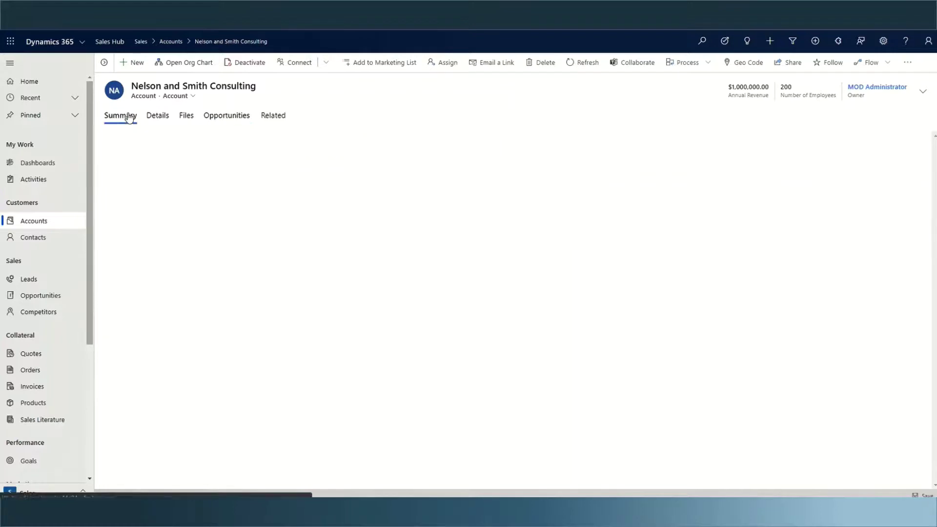